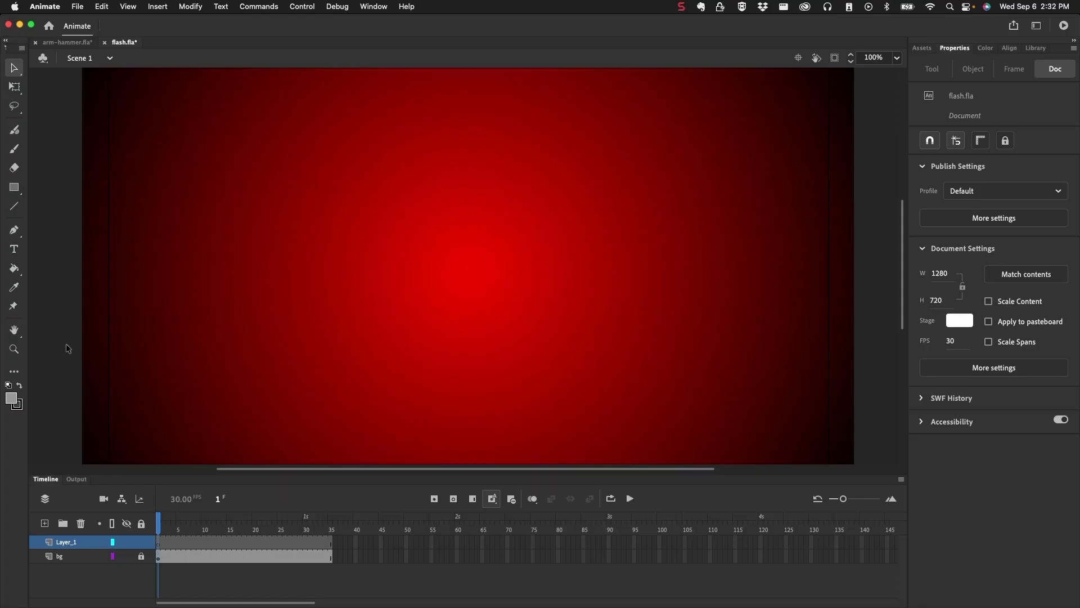
# - Start Import to Stage and select flash.ai in the ART151-Animation folder
pyautogui.click(78, 6)
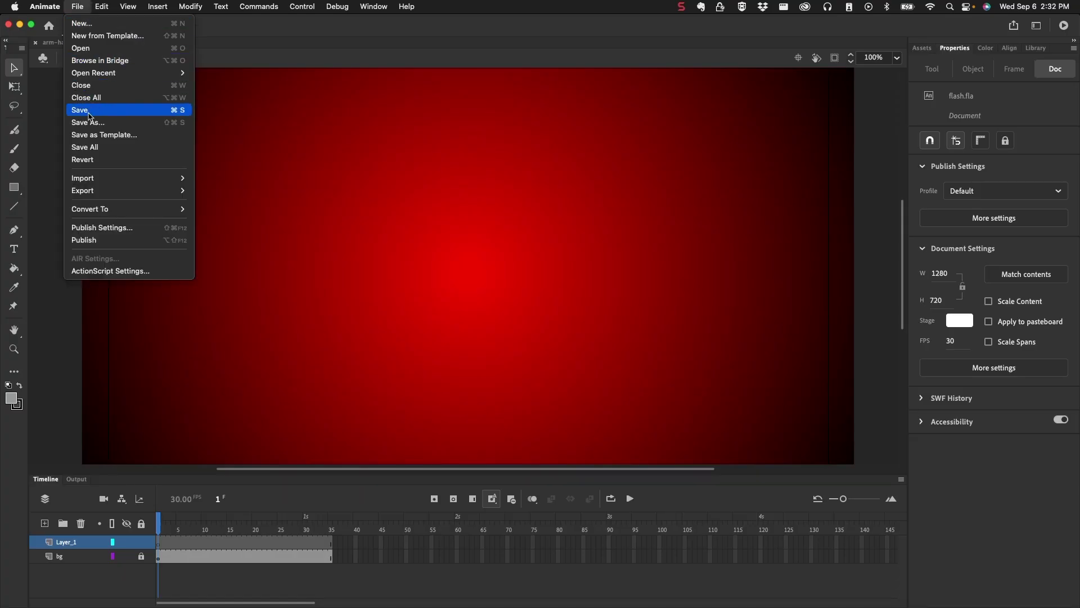
pyautogui.moveTo(176, 178)
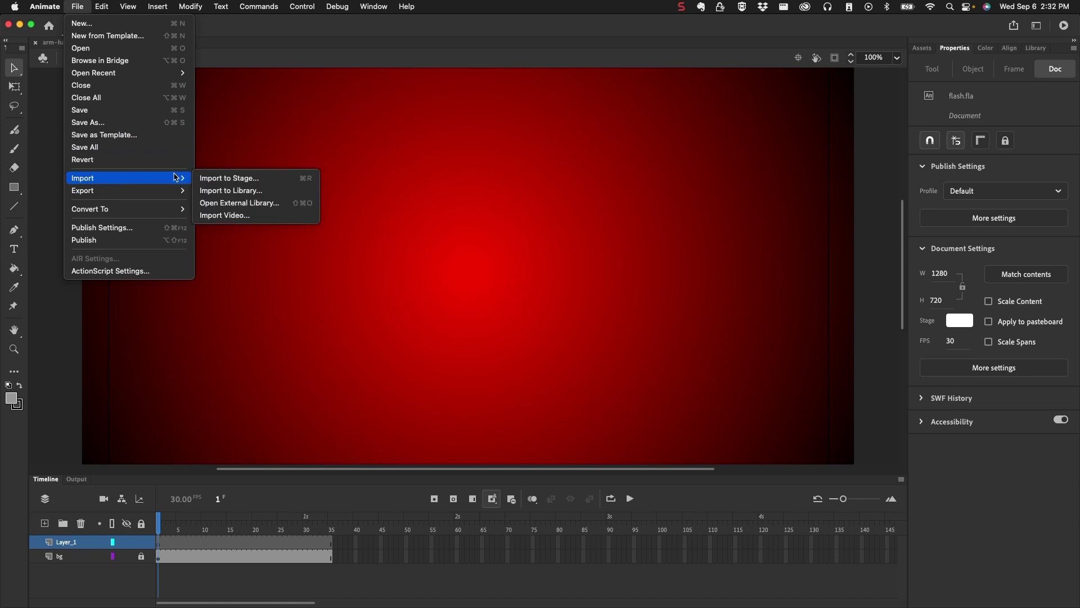
pyautogui.click(219, 179)
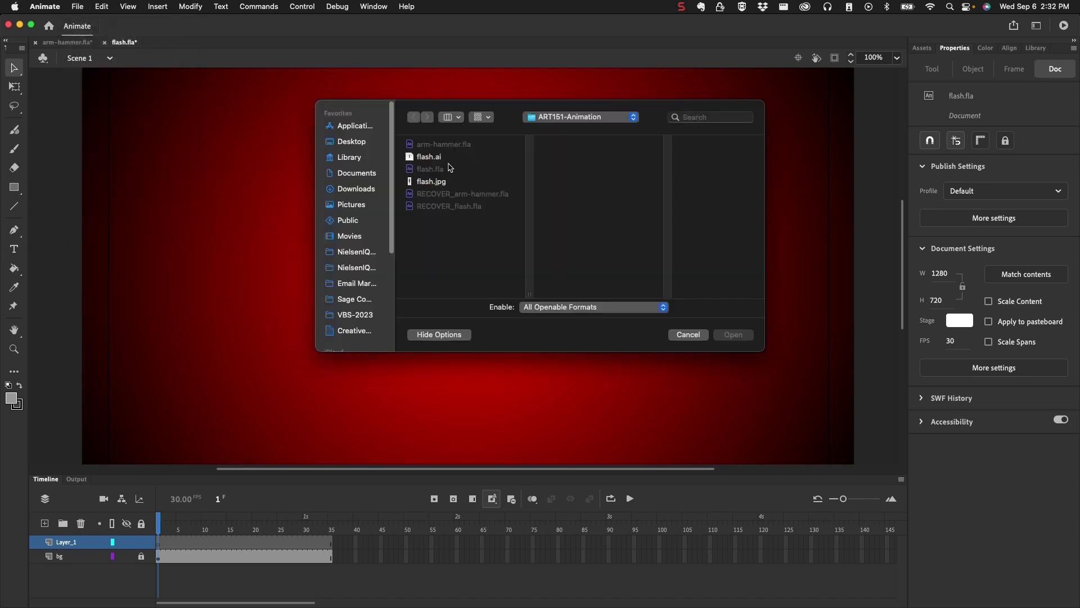
pyautogui.click(446, 158)
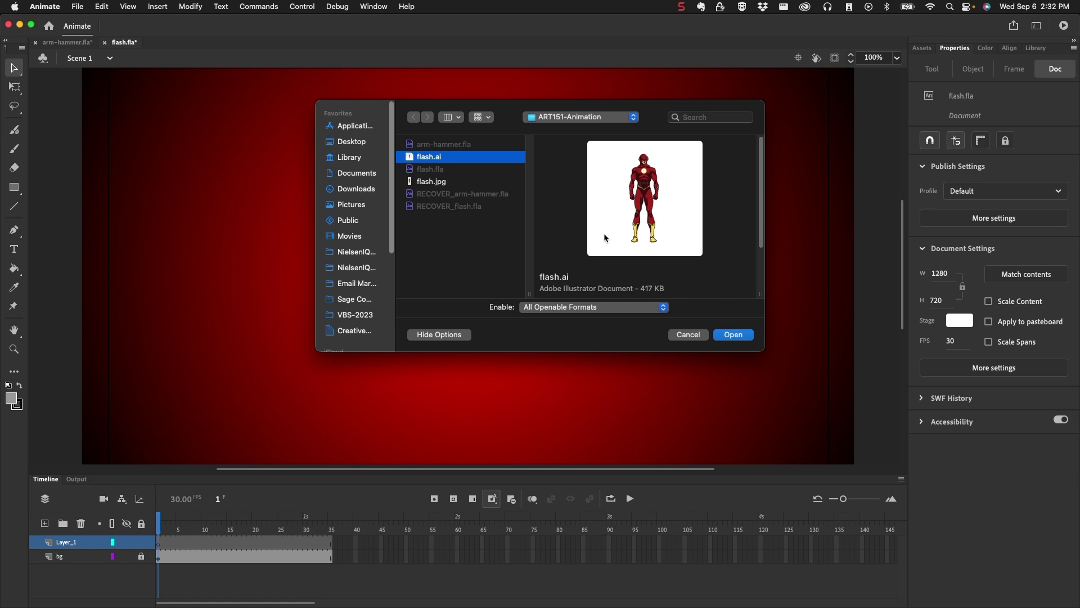
# - Import flash.ai onto the stage with 'Import as a single bitmap image' ticked
pyautogui.click(733, 335)
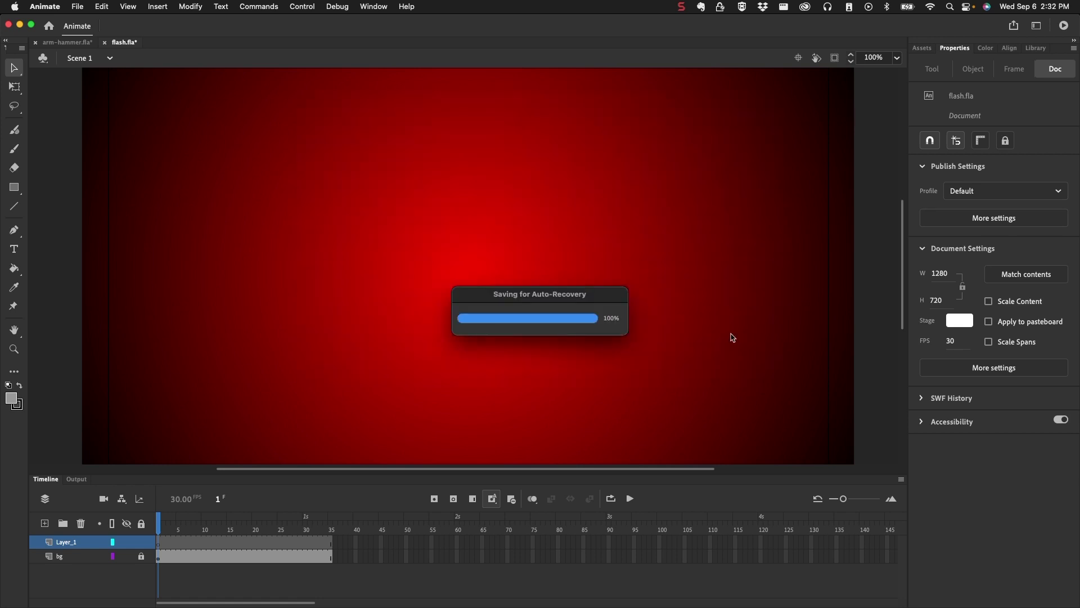
pyautogui.moveTo(440, 107); pyautogui.dragTo(423, 79)
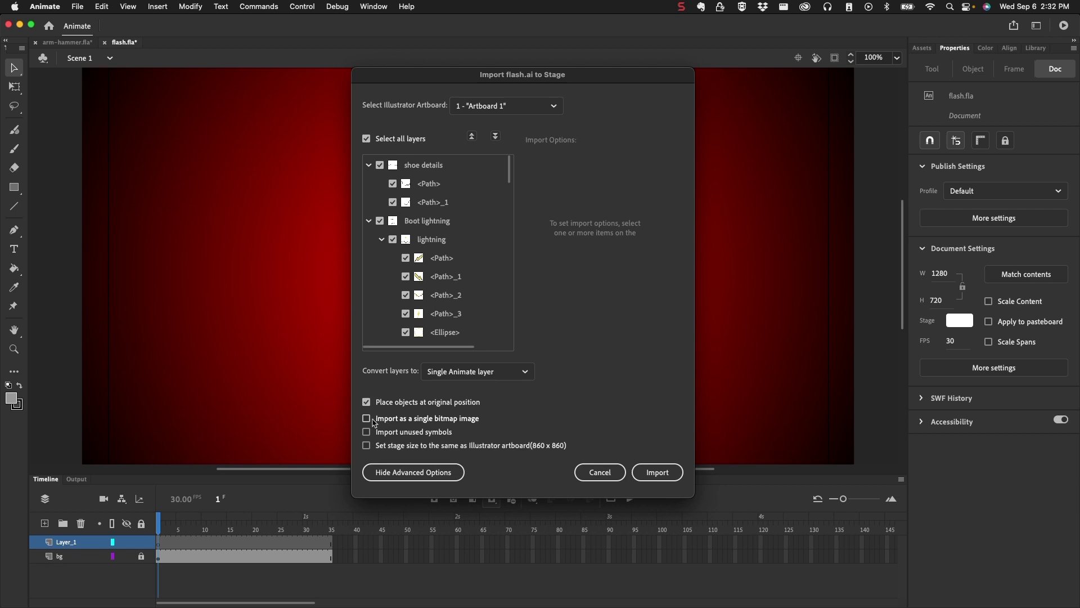
pyautogui.click(366, 419)
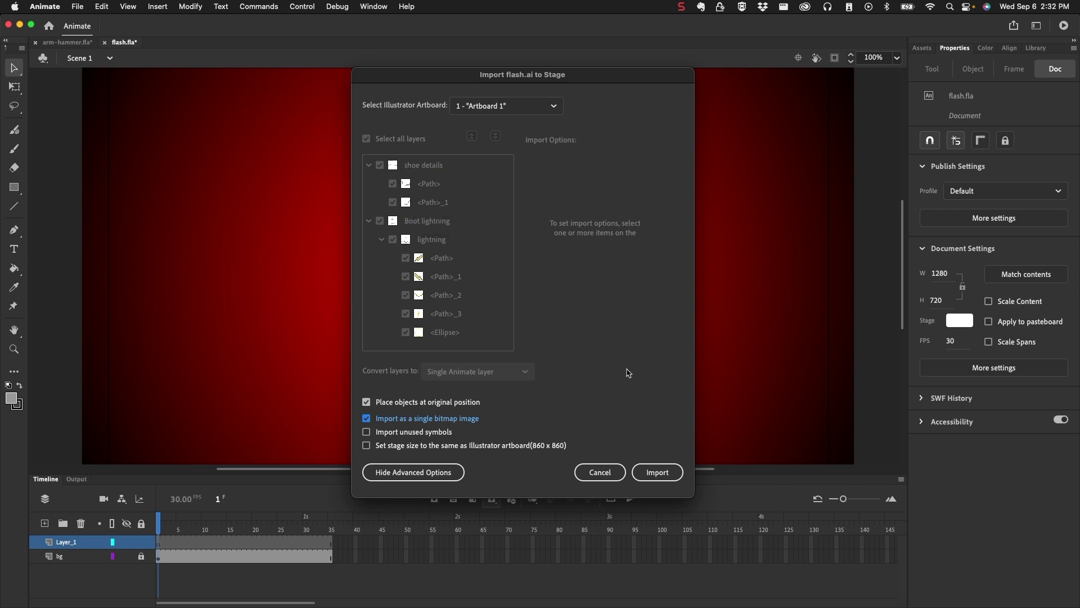
pyautogui.click(657, 472)
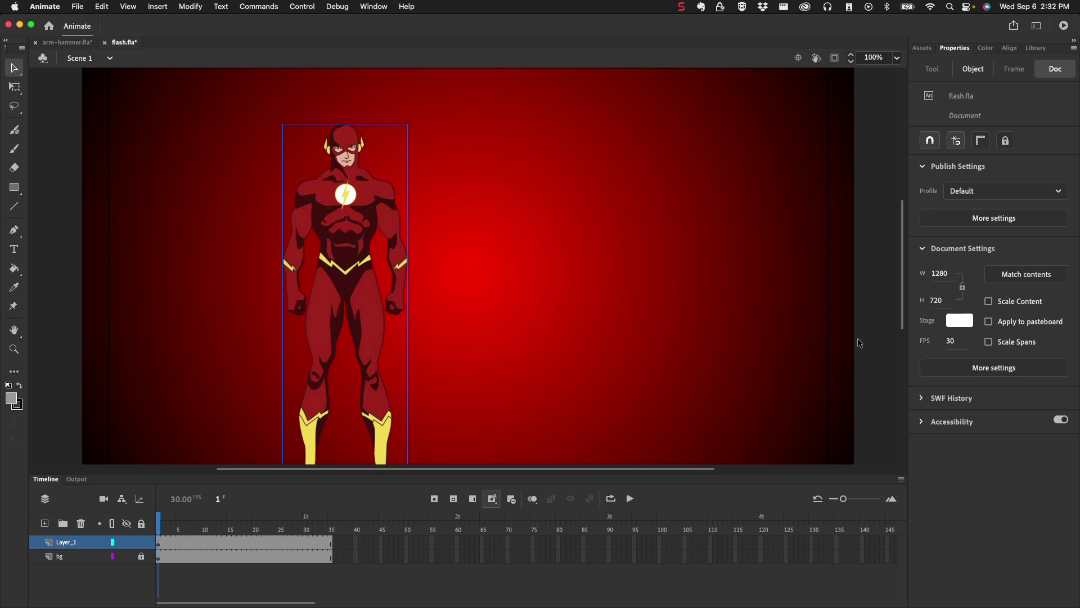
# - Align the character to the stage's horizontal and vertical centre using the Align panel
pyautogui.click(1010, 50)
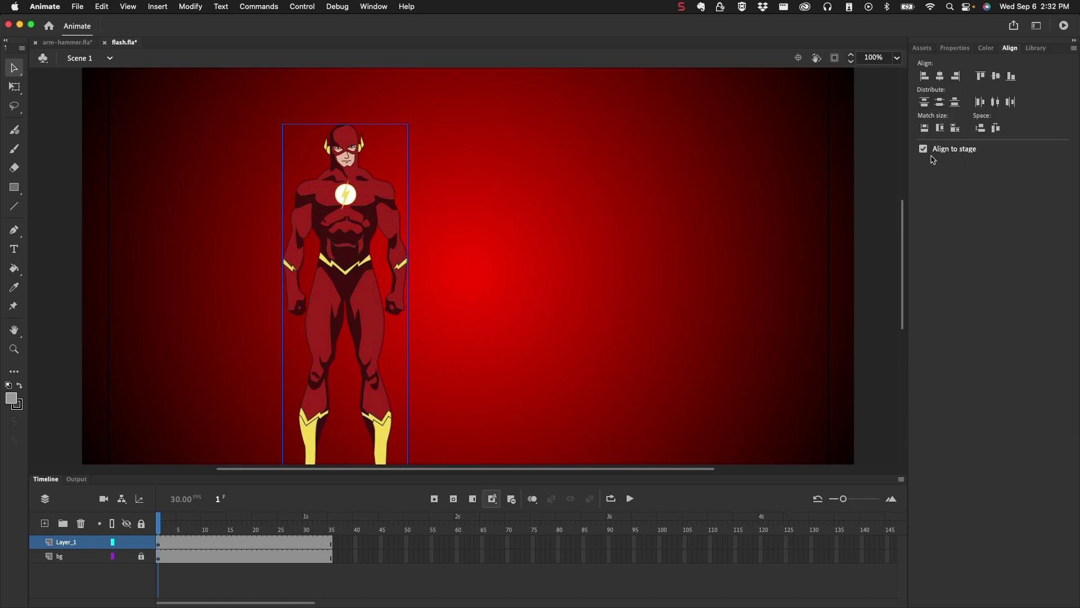
pyautogui.click(940, 77)
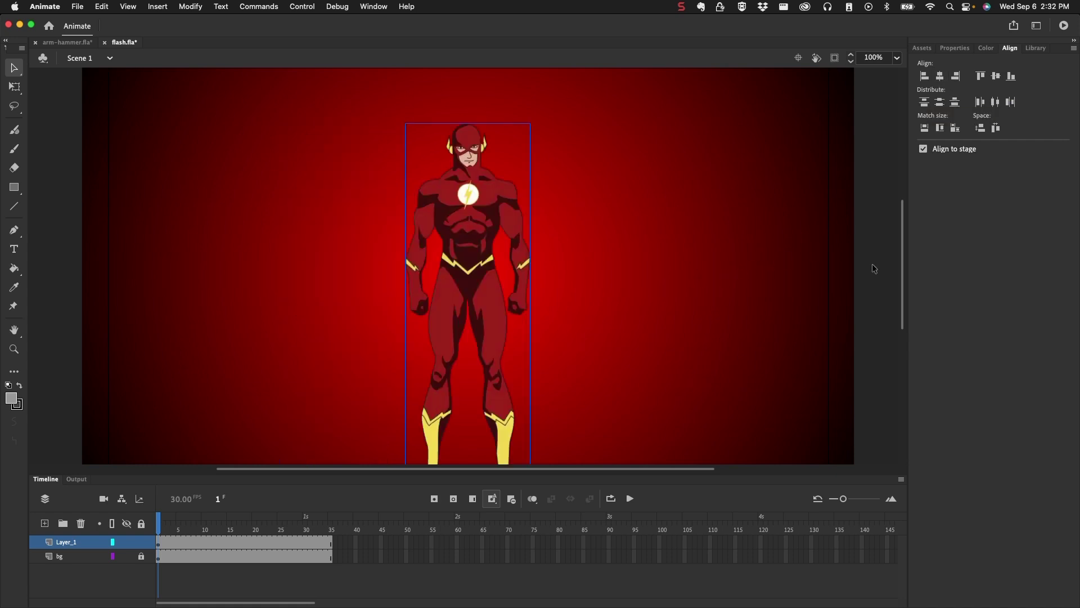
pyautogui.scroll(5, 725, 313)
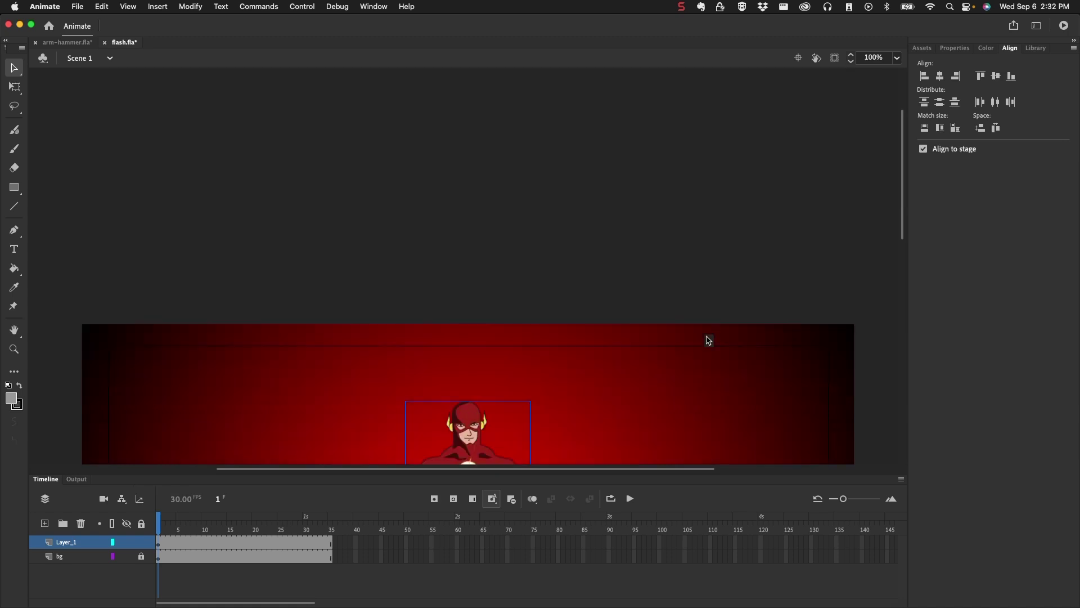
pyautogui.scroll(-8, 707, 336)
pyautogui.scroll(6, 707, 340)
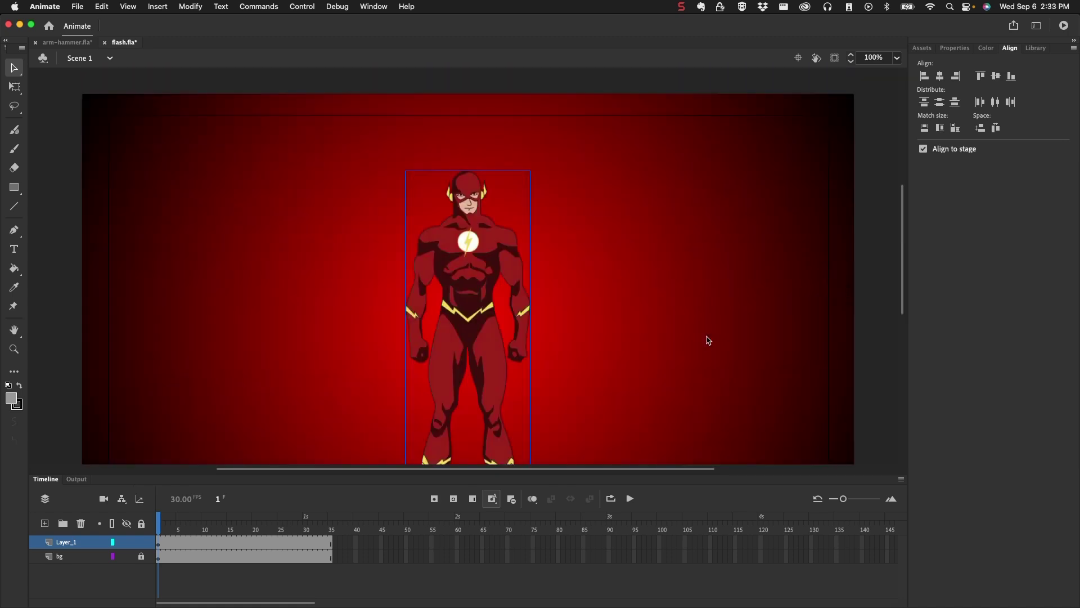
pyautogui.scroll(-3, 550, 251)
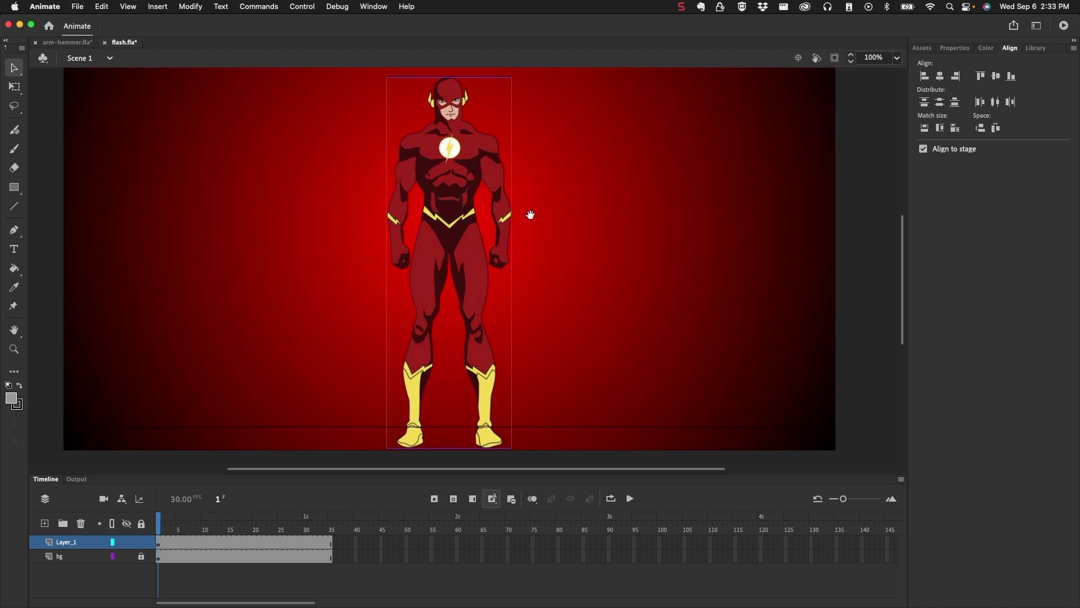
pyautogui.scroll(2, 533, 242)
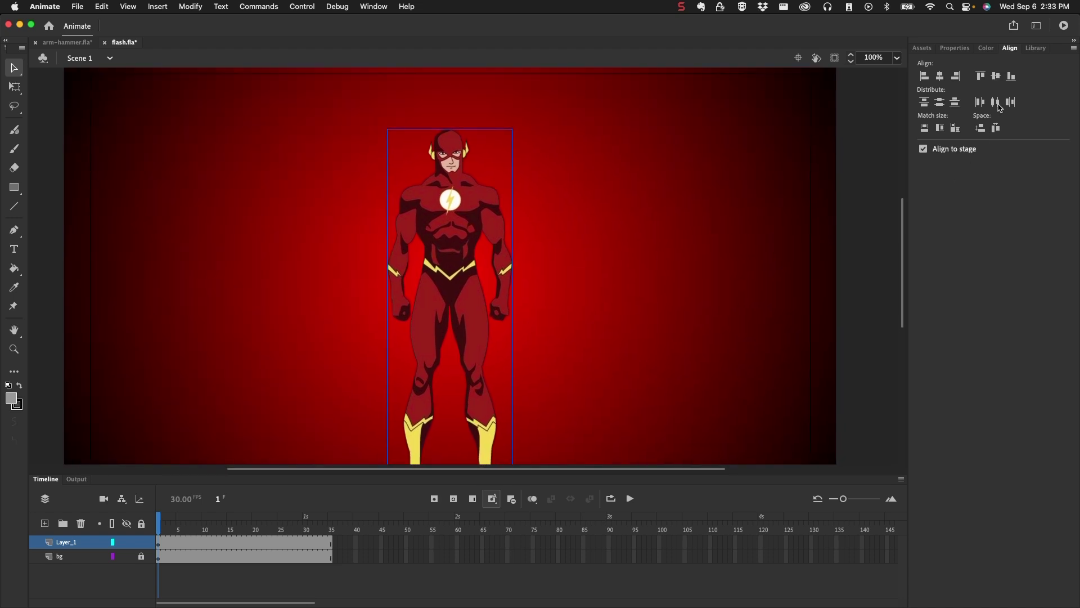
pyautogui.click(996, 77)
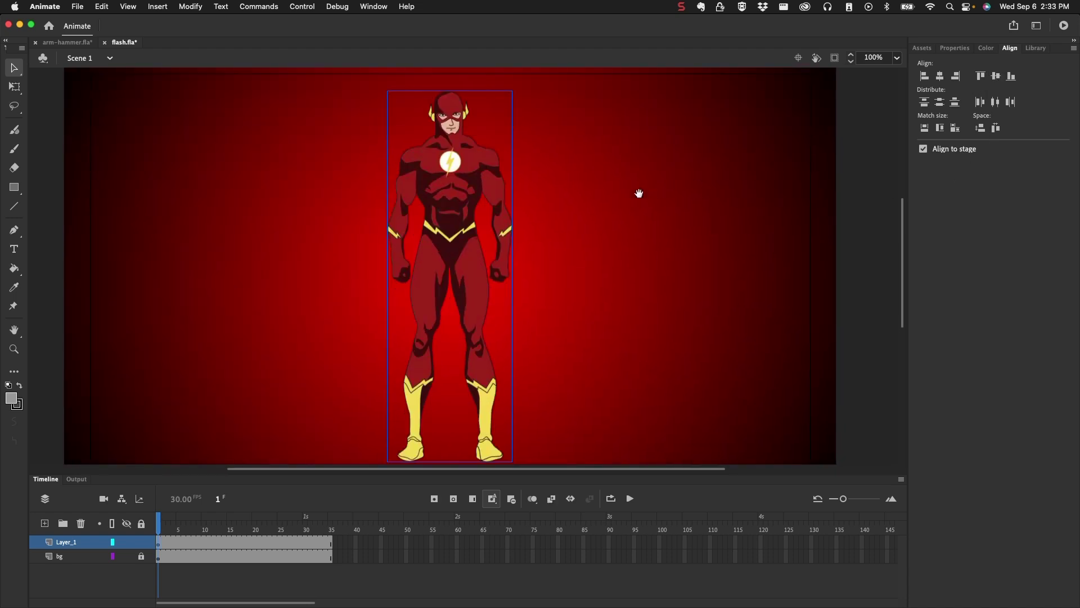
pyautogui.moveTo(639, 193)
pyautogui.mouseDown()
pyautogui.moveTo(634, 219)
pyautogui.moveTo(636, 198)
pyautogui.mouseUp()
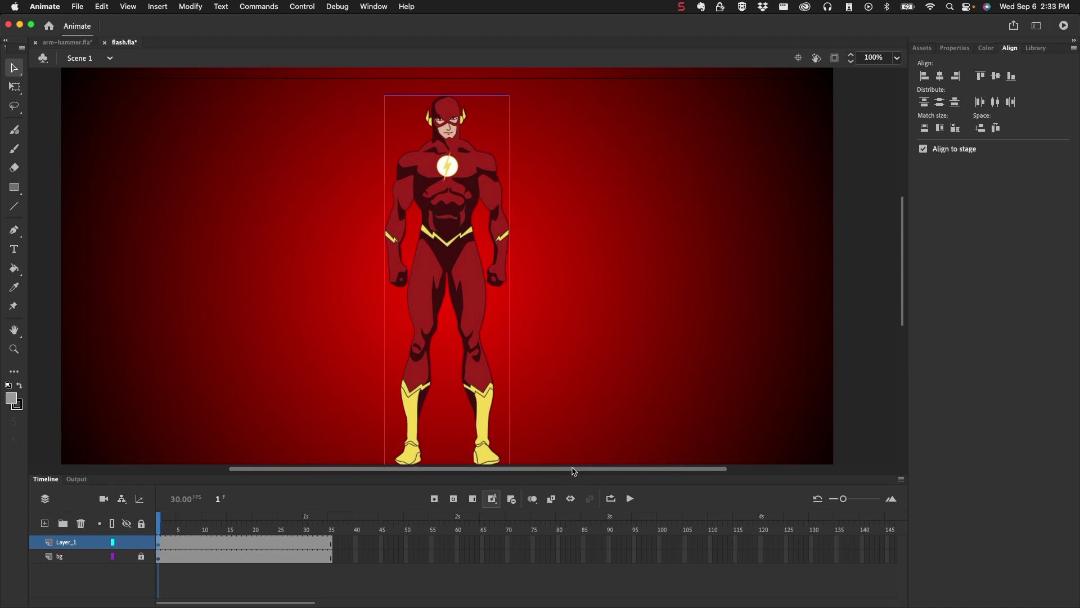
pyautogui.moveTo(573, 482); pyautogui.dragTo(572, 497)
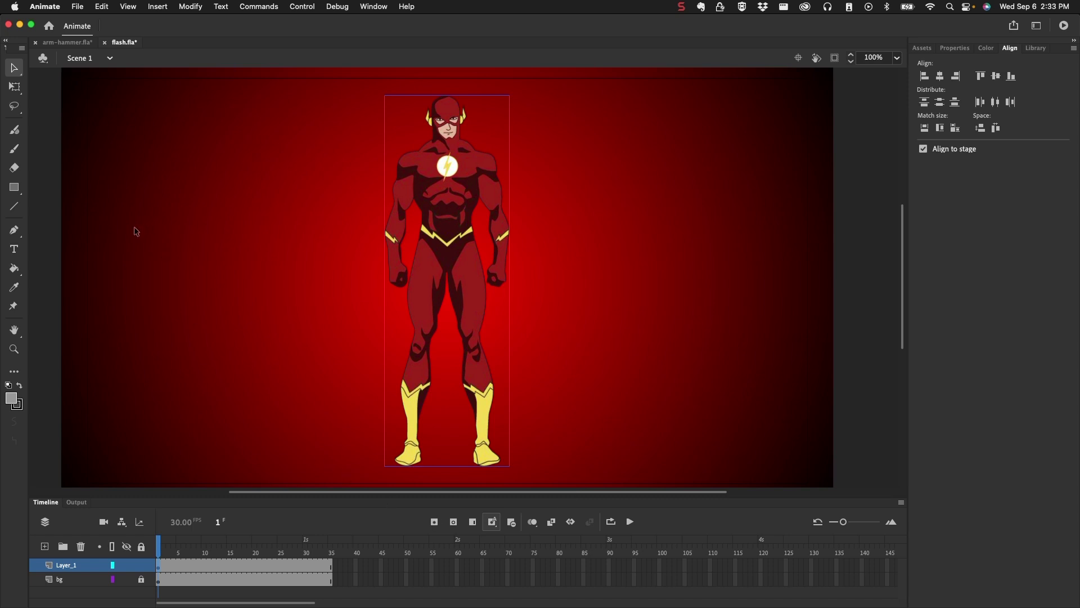
# - Create an Asset Warp mesh on the character and draw bones from the belt down both legs
pyautogui.click(13, 308)
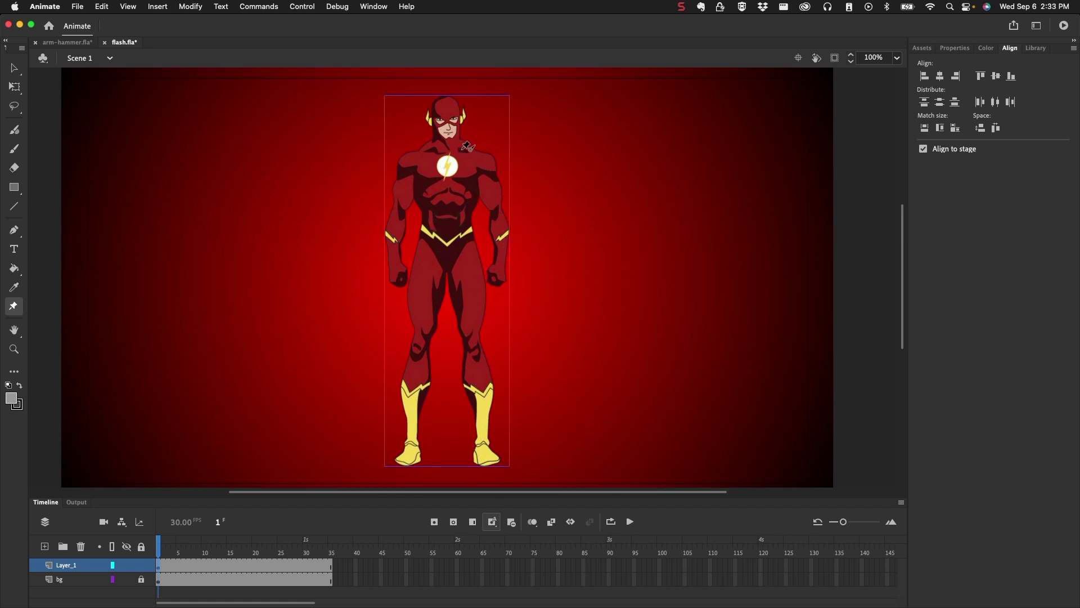
pyautogui.click(447, 237)
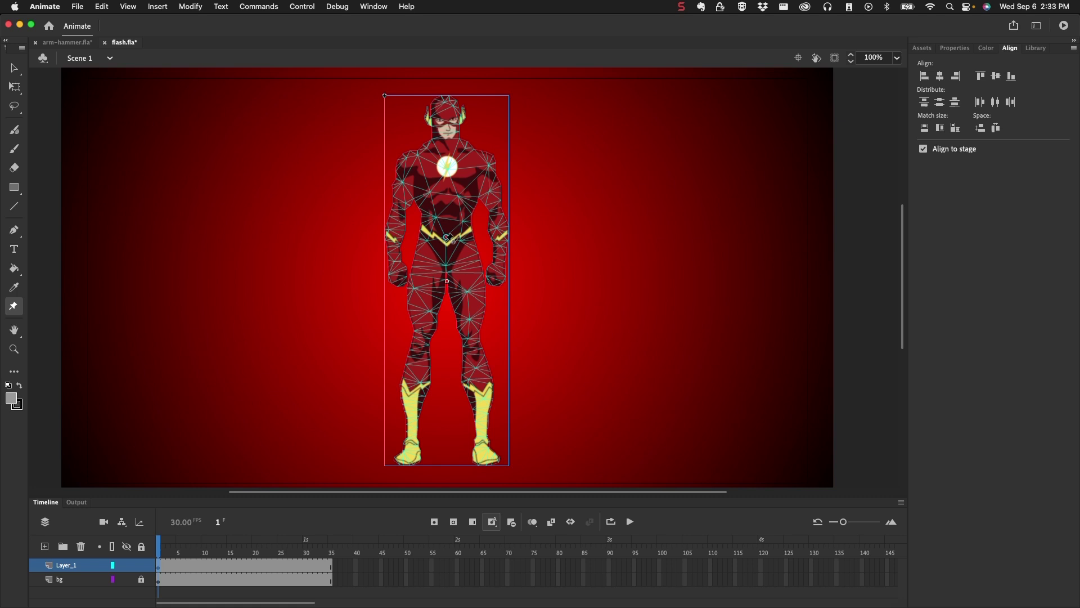
pyautogui.moveTo(446, 239); pyautogui.dragTo(447, 281)
pyautogui.moveTo(448, 243); pyautogui.dragTo(414, 443)
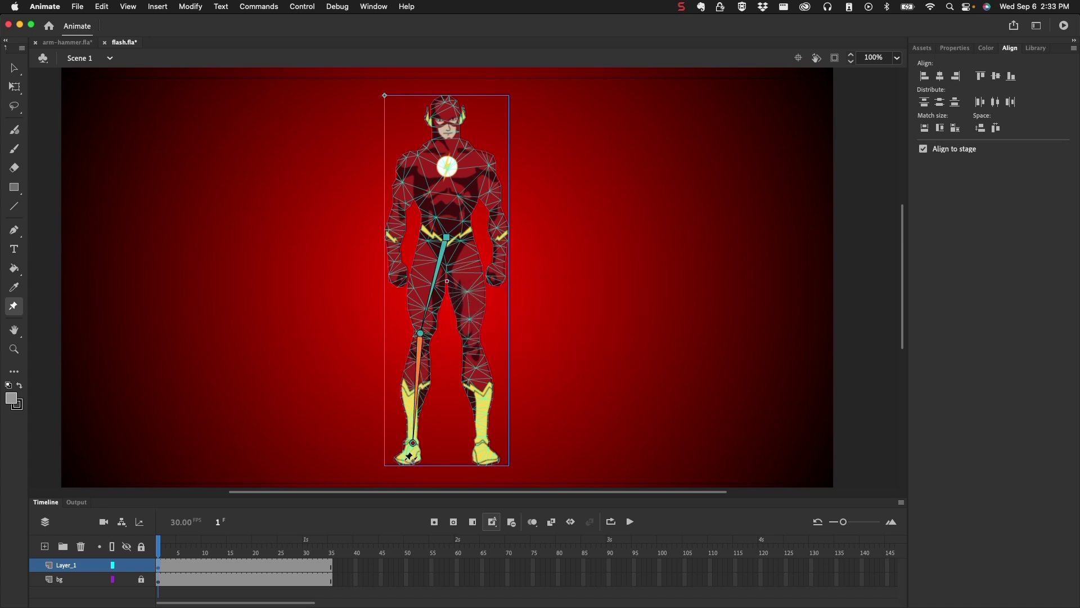
pyautogui.click(404, 460)
pyautogui.moveTo(447, 238); pyautogui.dragTo(493, 462)
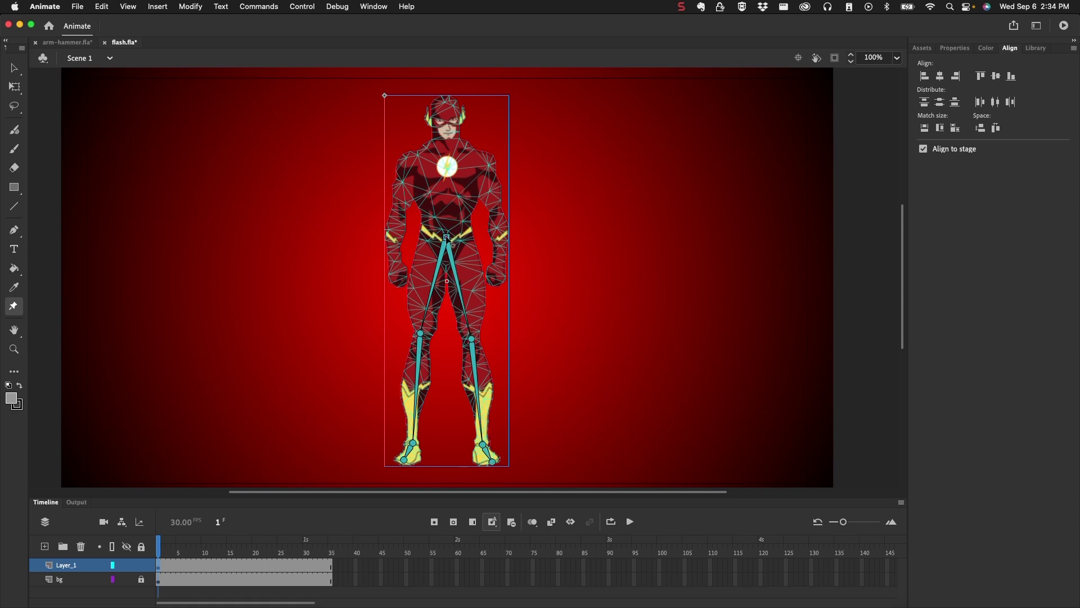
# - Add a hip-to-chest spine, two shoulder bones, elbow and wrist bones, and a neck bone
pyautogui.moveTo(447, 237); pyautogui.dragTo(453, 150)
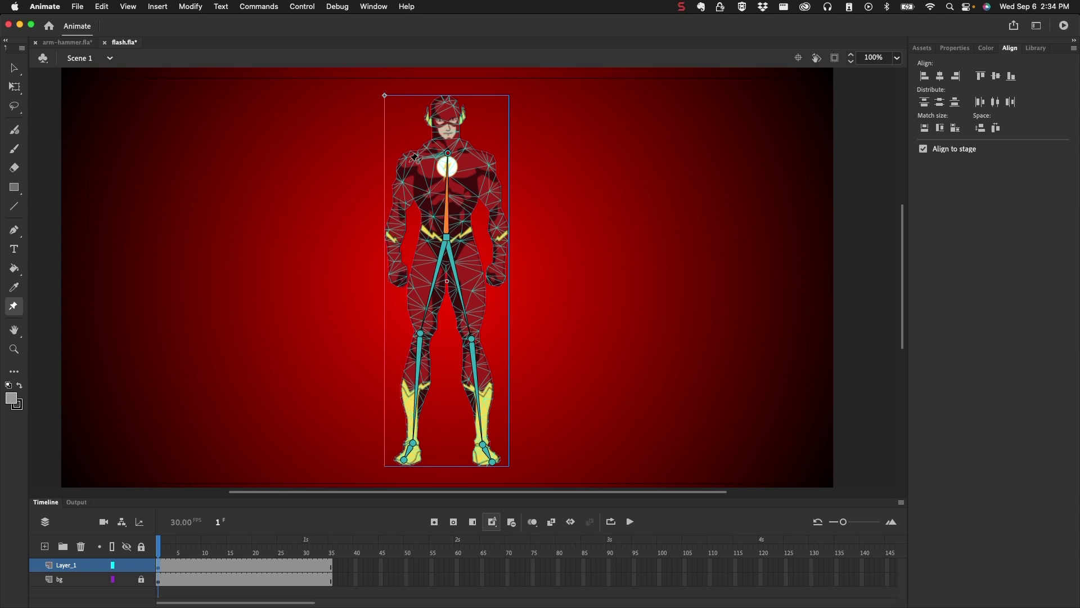
pyautogui.moveTo(448, 153)
pyautogui.mouseDown()
pyautogui.moveTo(410, 161)
pyautogui.moveTo(403, 277)
pyautogui.mouseUp()
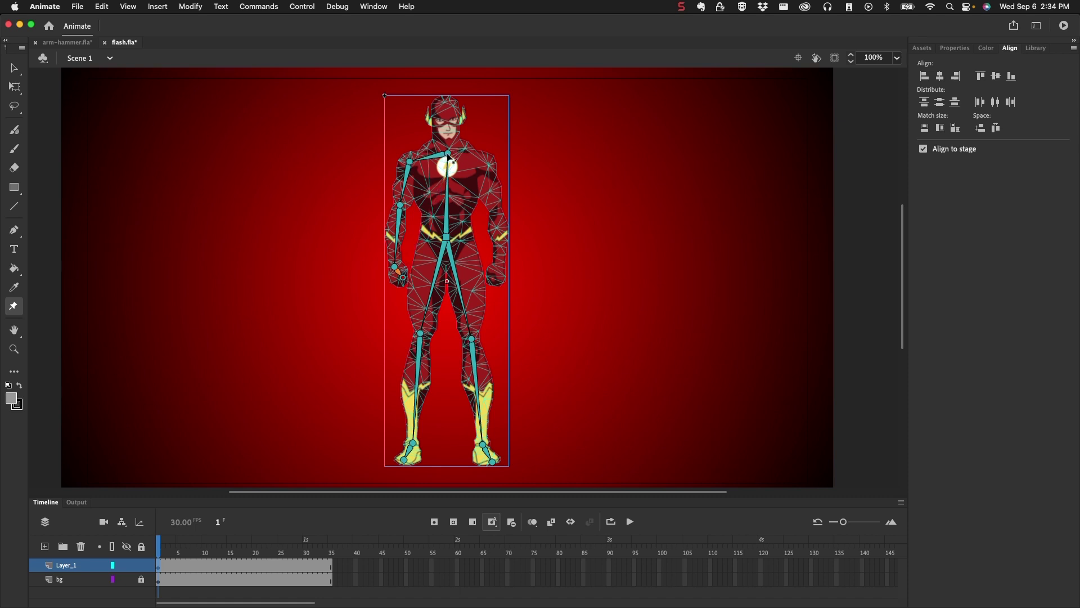
pyautogui.moveTo(449, 157); pyautogui.dragTo(488, 163)
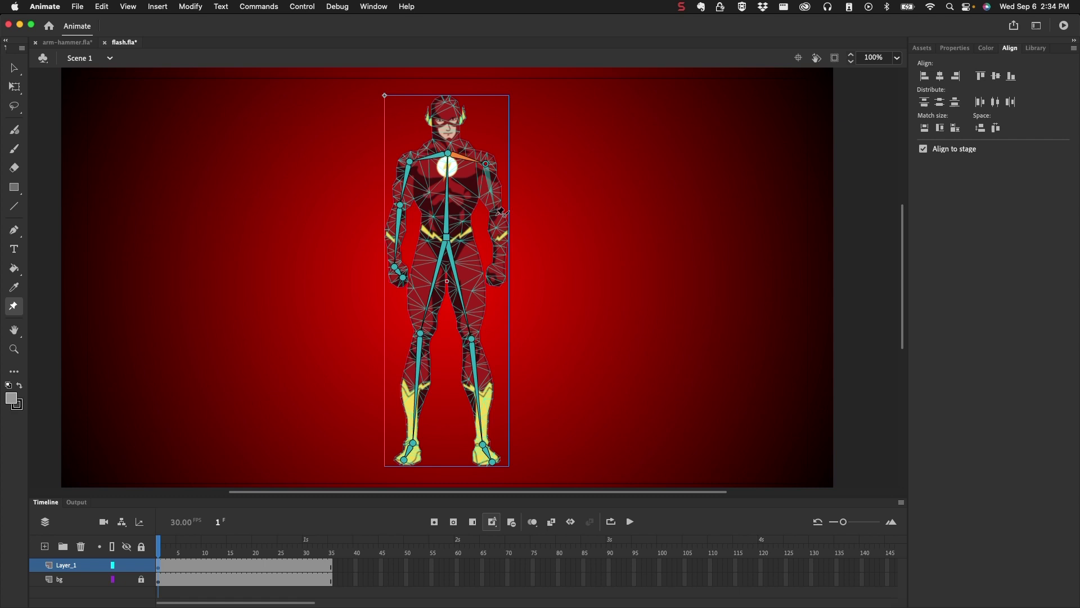
pyautogui.moveTo(500, 210); pyautogui.dragTo(496, 215)
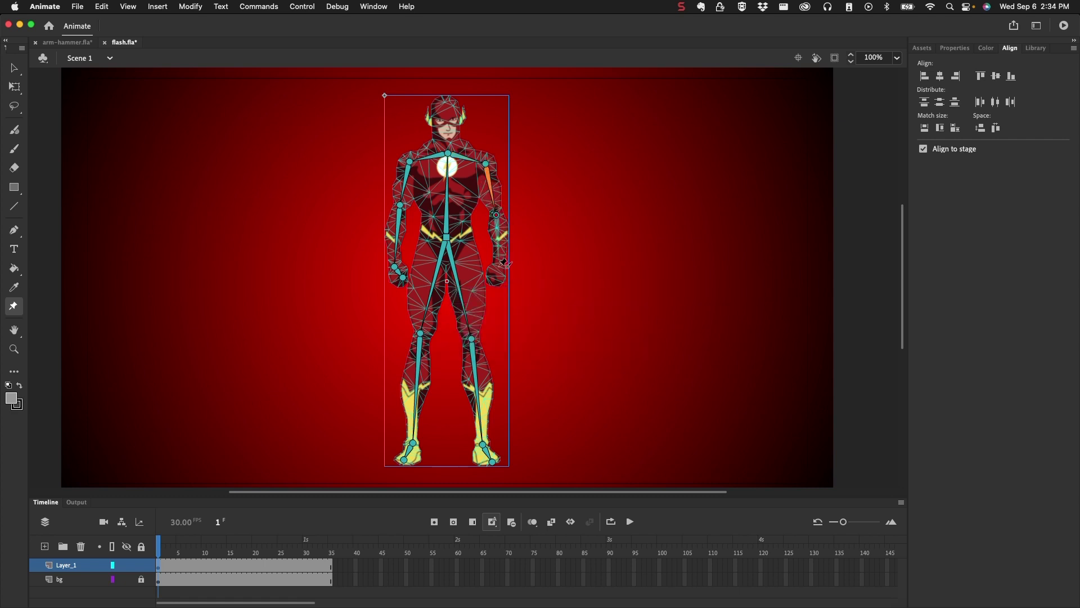
pyautogui.moveTo(504, 261); pyautogui.dragTo(492, 277)
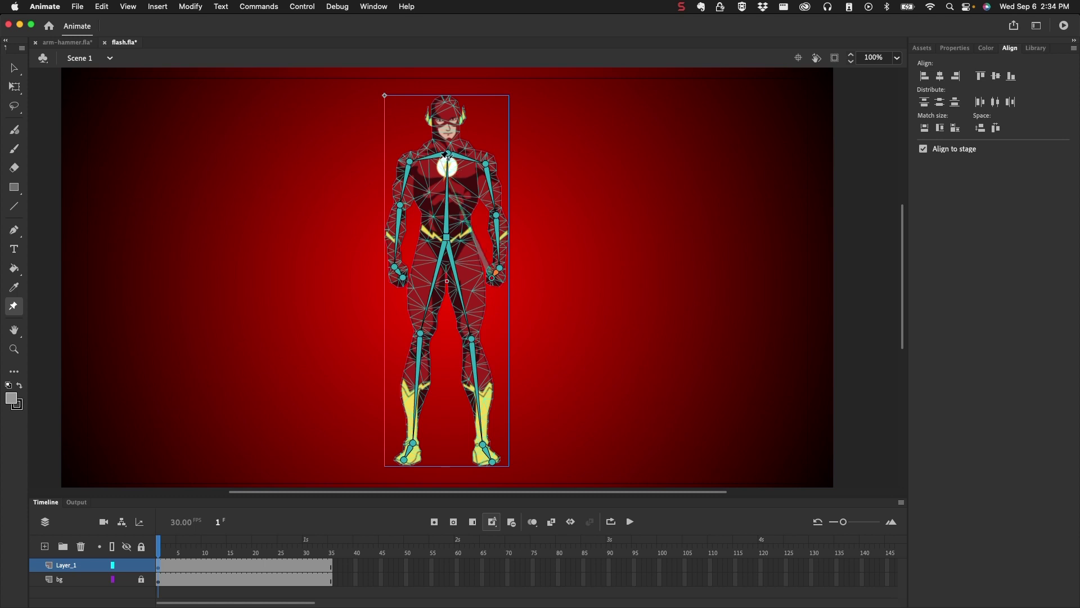
pyautogui.moveTo(447, 153); pyautogui.dragTo(447, 115)
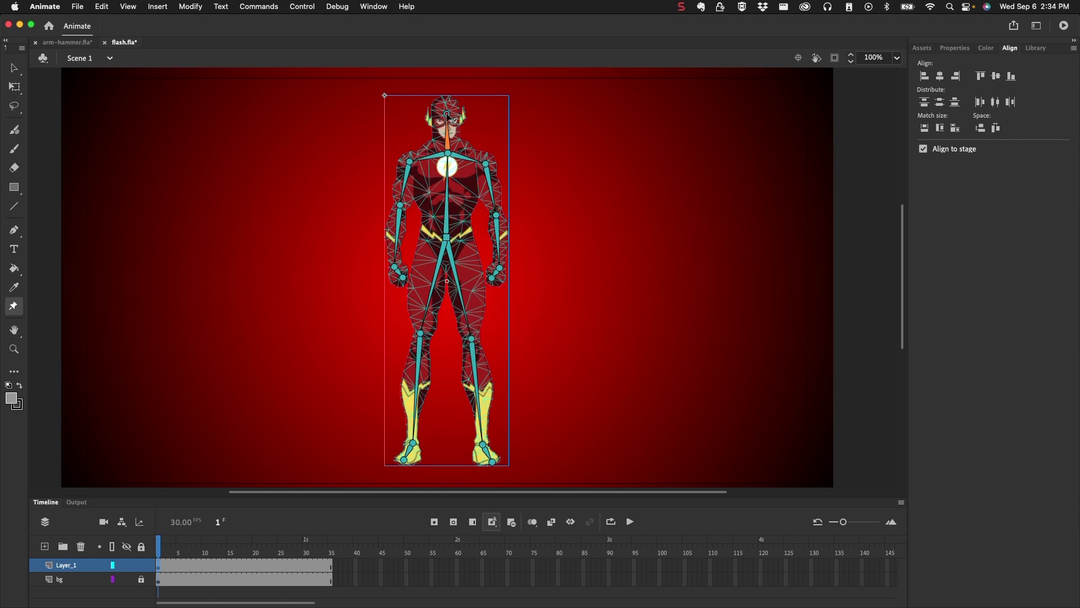
# - Set each forearm bone's Bone type to Soft under Warp Options in Properties
pyautogui.click(950, 50)
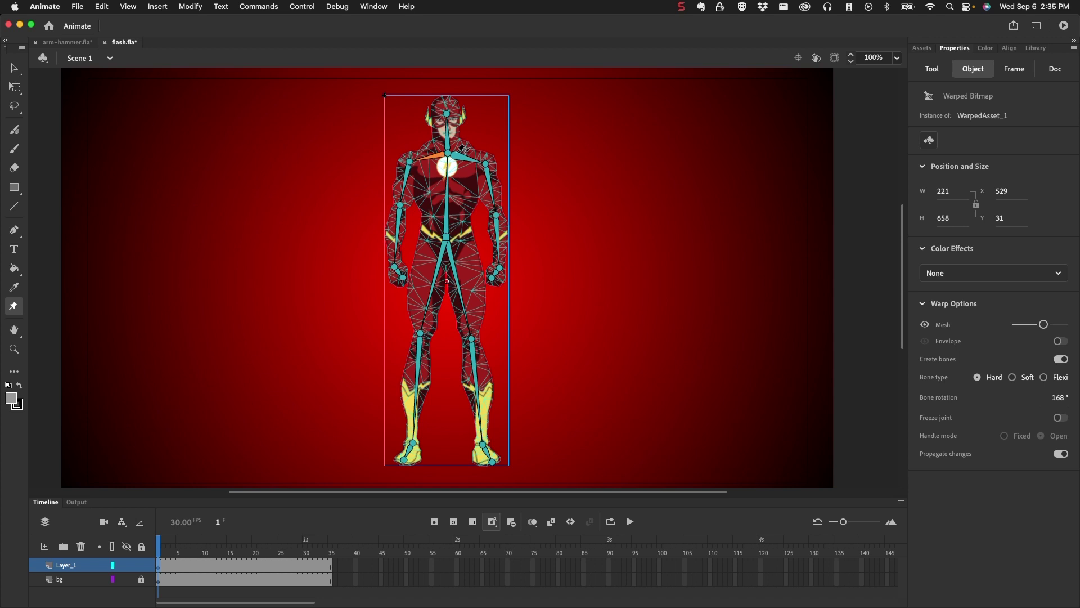
pyautogui.click(457, 159)
pyautogui.click(438, 278)
pyautogui.click(1013, 378)
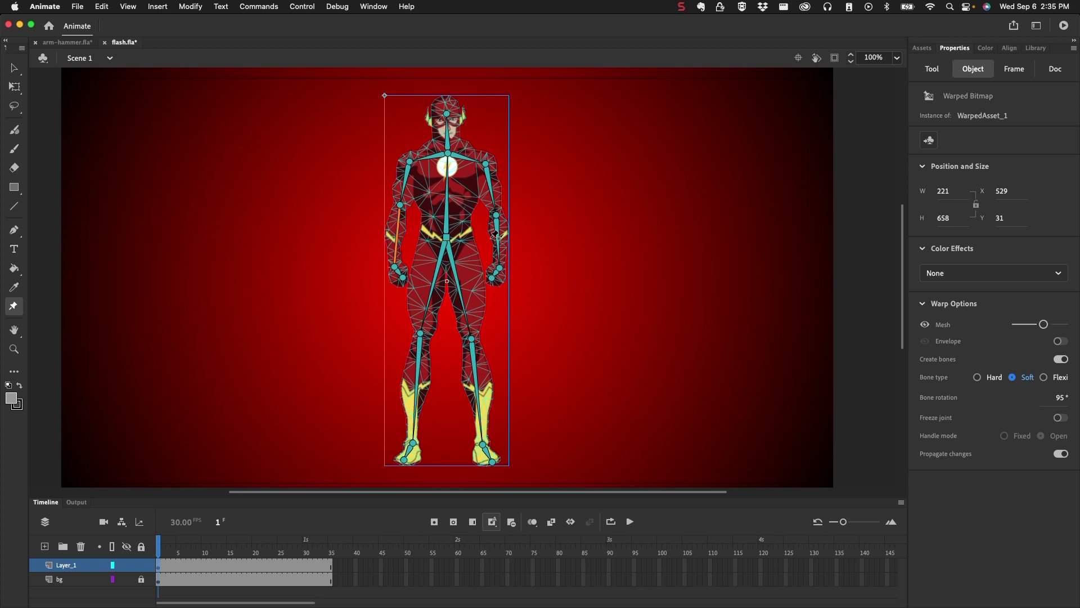
pyautogui.click(497, 242)
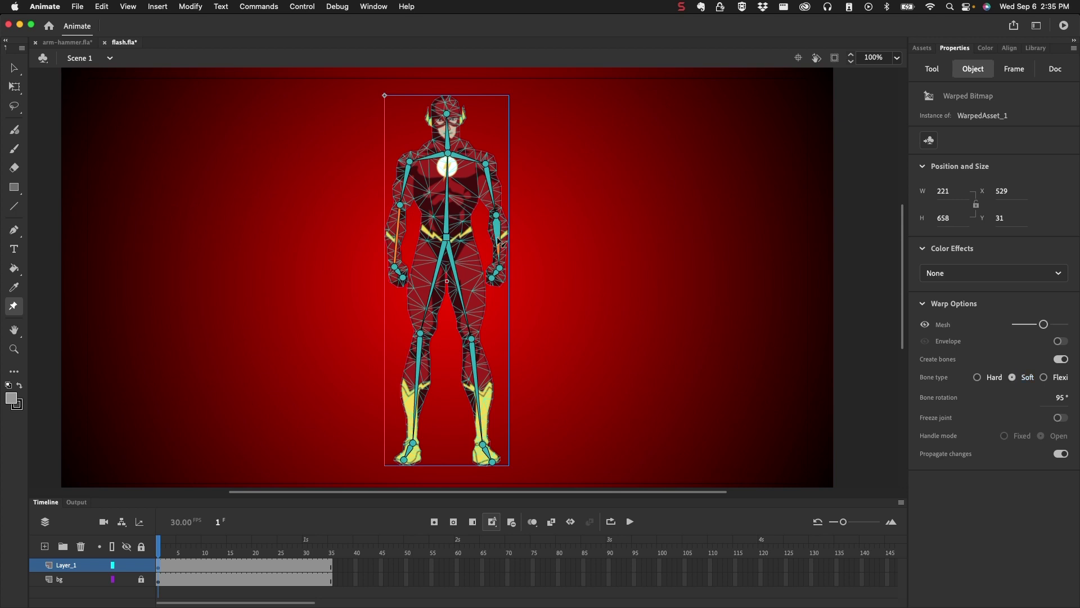
pyautogui.click(1012, 378)
# - Freeze the hand joint, drag the wrist to bend the right forearm, then unfreeze the joint
pyautogui.click(1062, 417)
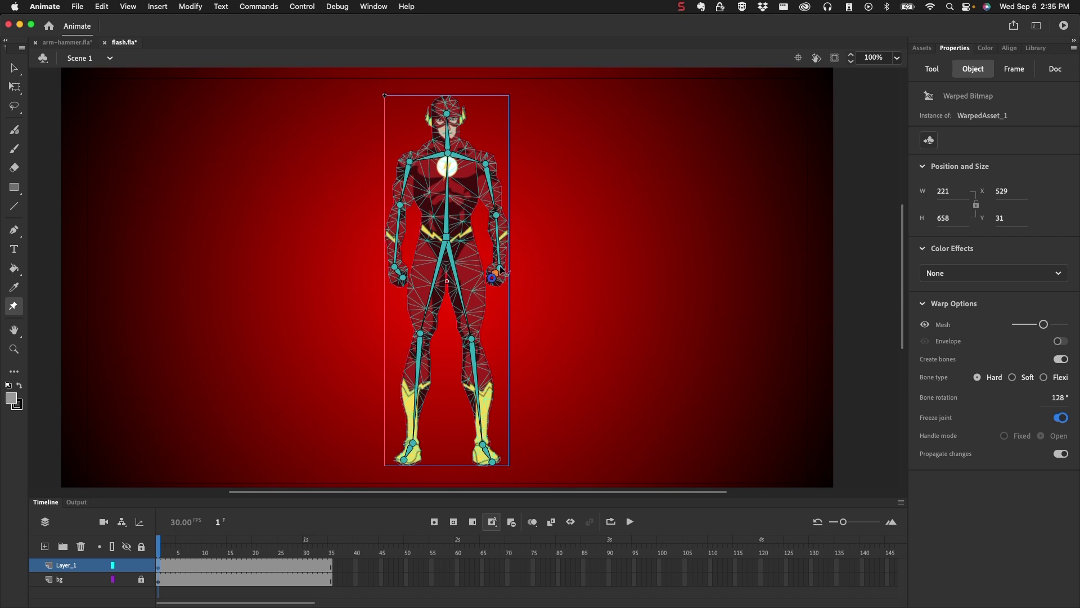
pyautogui.moveTo(500, 269)
pyautogui.mouseDown()
pyautogui.moveTo(517, 242)
pyautogui.moveTo(488, 249)
pyautogui.moveTo(526, 250)
pyautogui.moveTo(507, 262)
pyautogui.mouseUp()
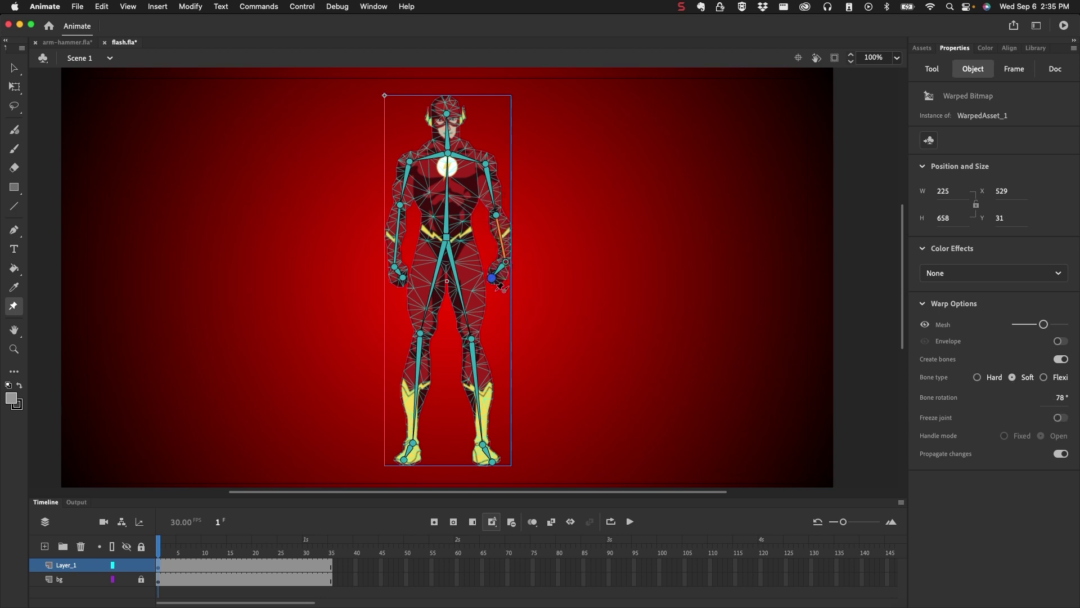
pyautogui.click(492, 280)
pyautogui.click(1062, 418)
pyautogui.click(396, 266)
# - Insert a keyframe (F6) on Layer_1 at frame 6
pyautogui.click(232, 565)
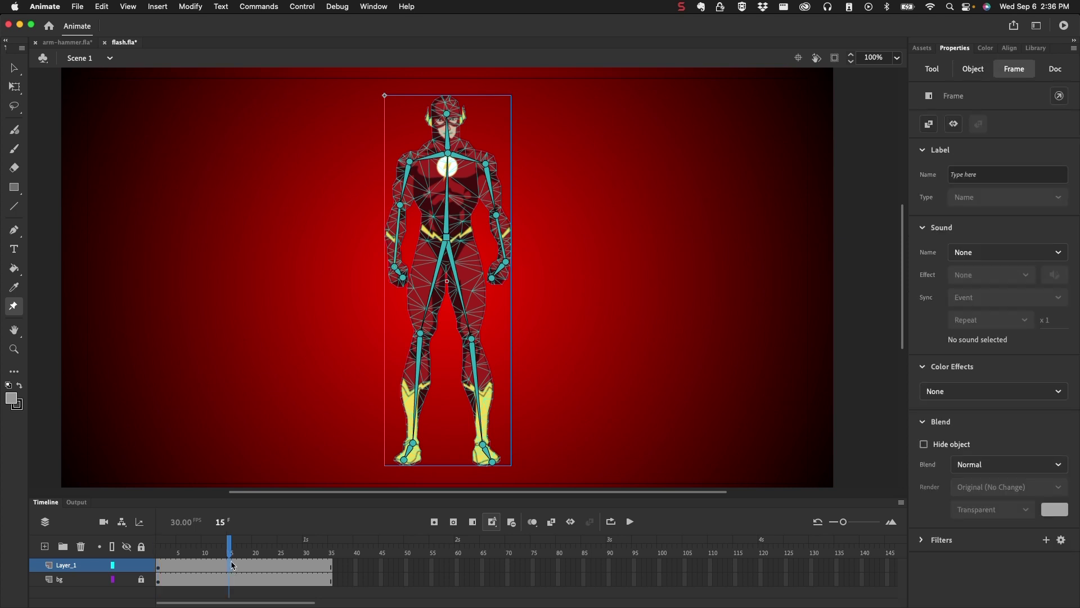
pyautogui.rightClick(232, 565)
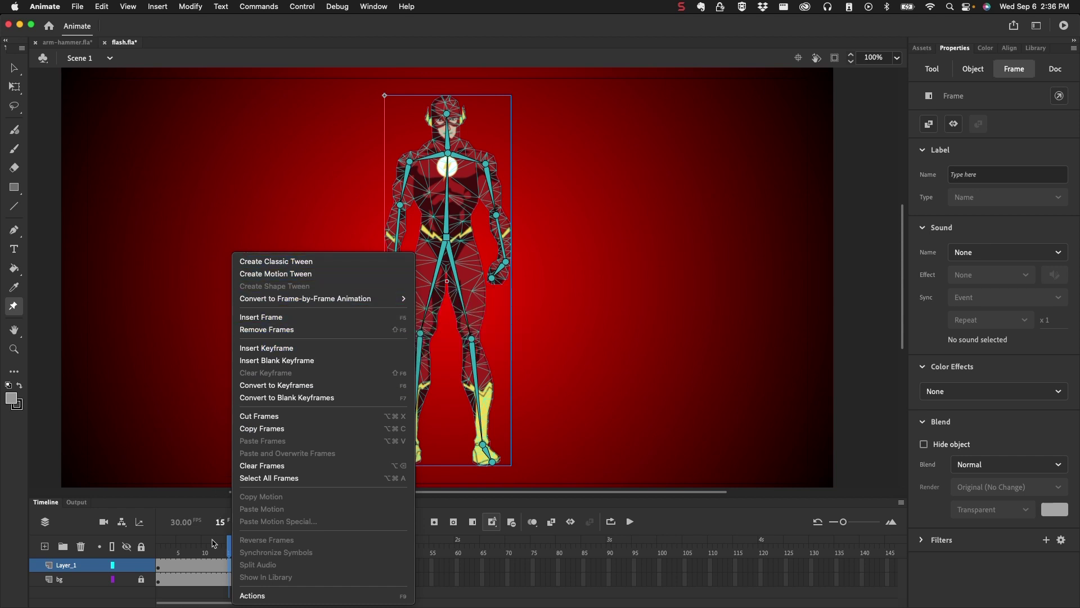
pyautogui.click(196, 531)
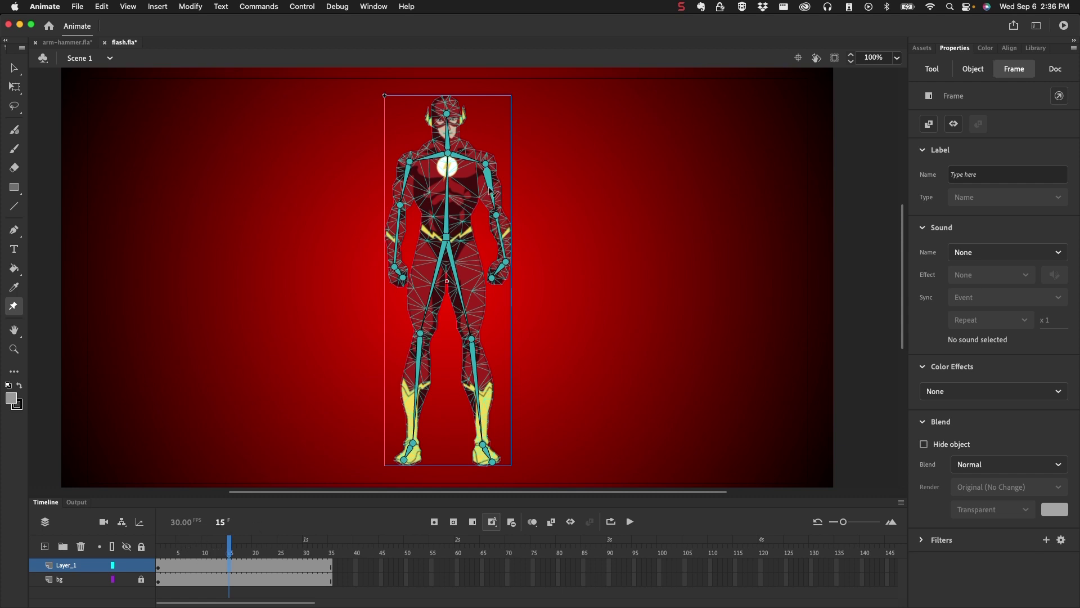
pyautogui.click(183, 565)
pyautogui.click(185, 567)
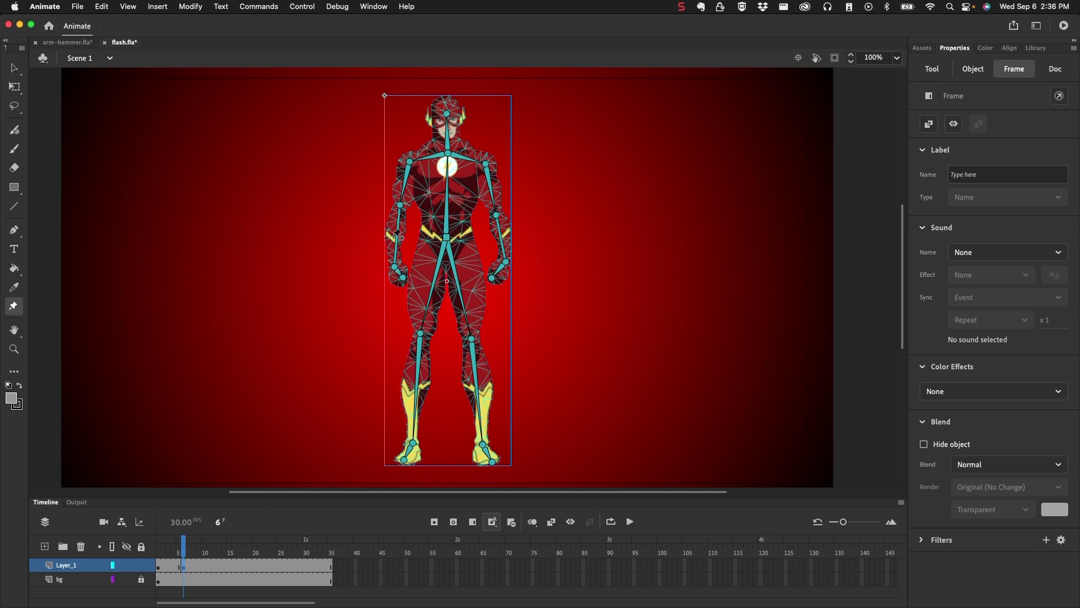
# - On frame 6, bend both arms outward and nudge the head slightly right
pyautogui.moveTo(401, 206); pyautogui.dragTo(386, 257)
pyautogui.click(354, 246)
pyautogui.click(503, 221)
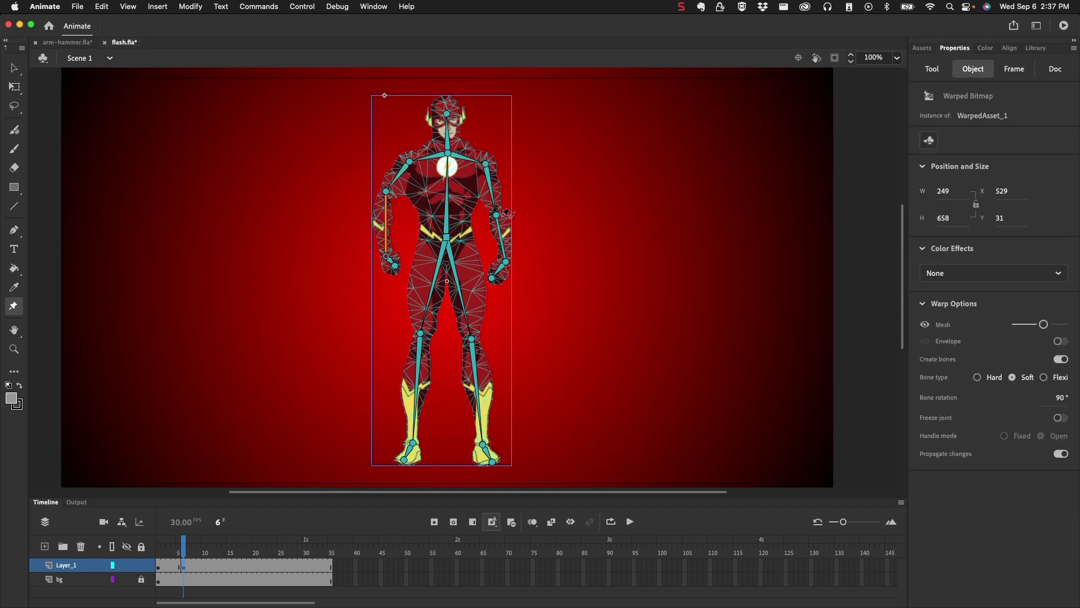
pyautogui.moveTo(505, 222); pyautogui.dragTo(502, 213)
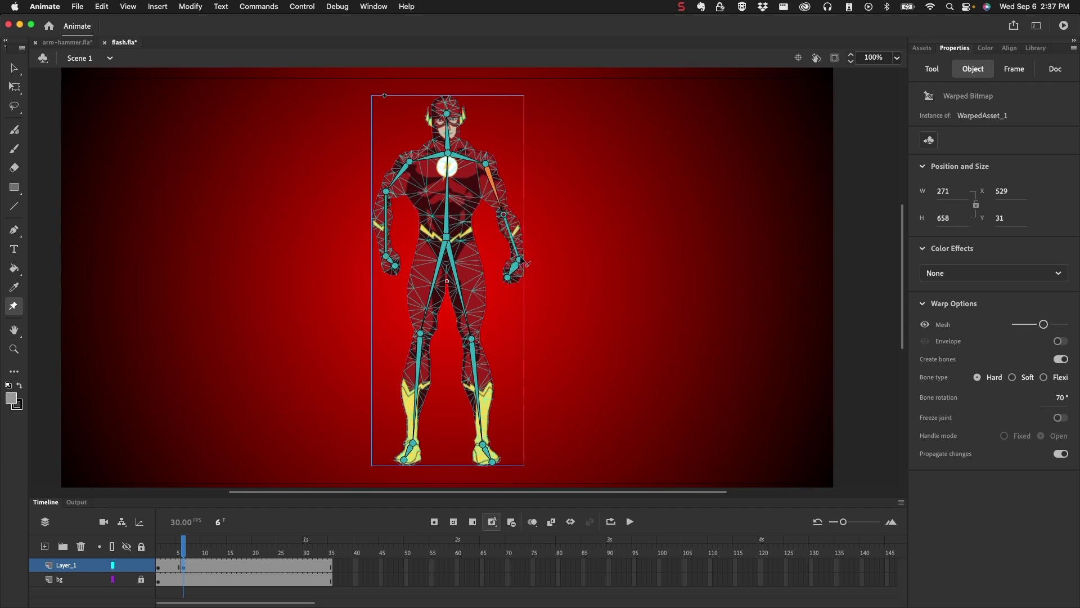
pyautogui.moveTo(519, 259); pyautogui.dragTo(495, 293)
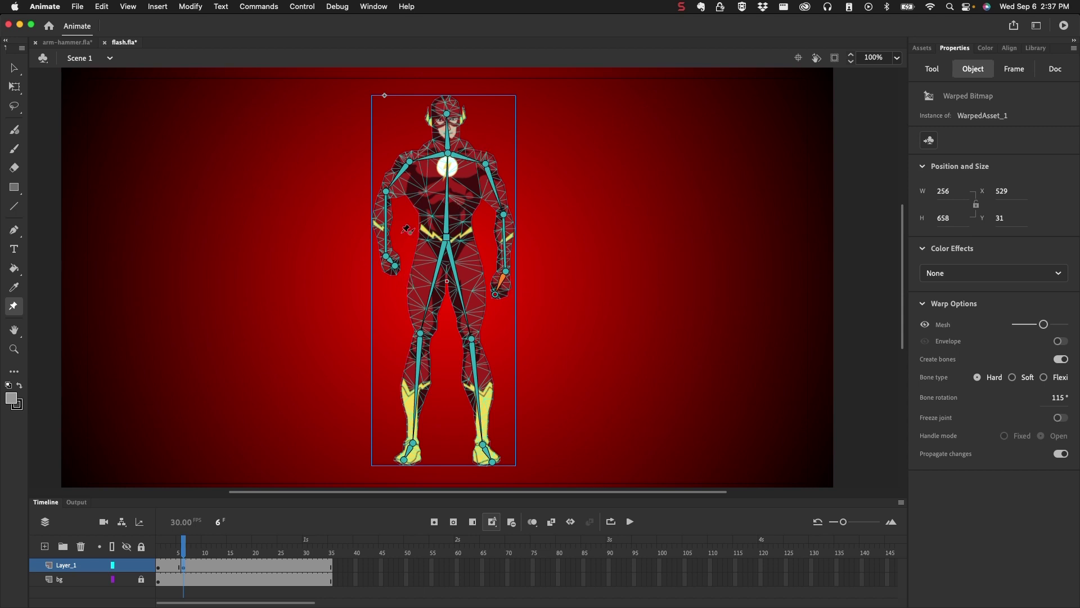
pyautogui.moveTo(385, 190); pyautogui.dragTo(378, 252)
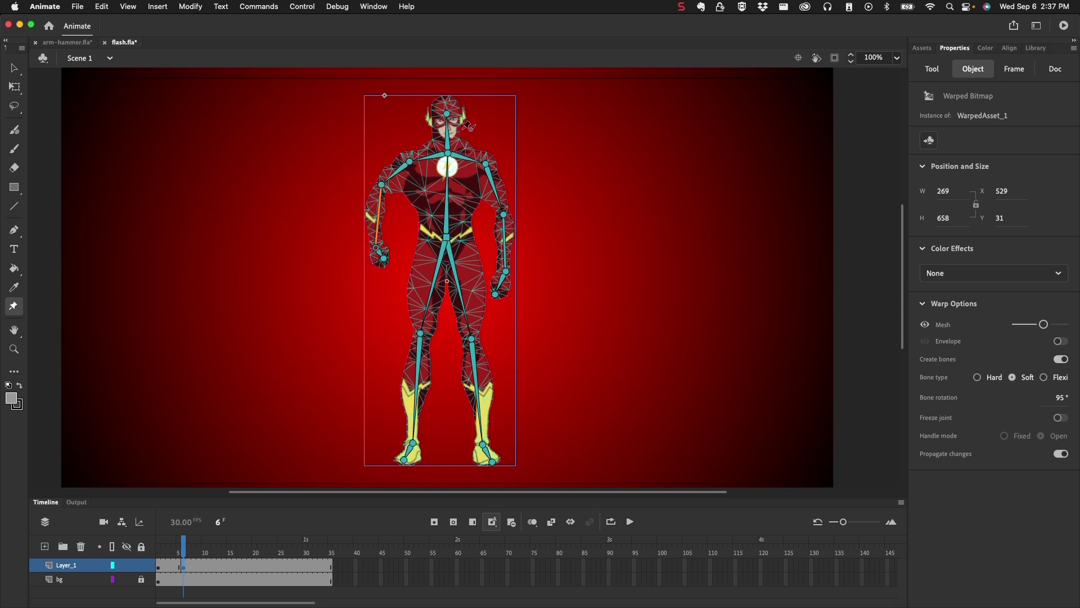
pyautogui.moveTo(447, 112); pyautogui.dragTo(450, 113)
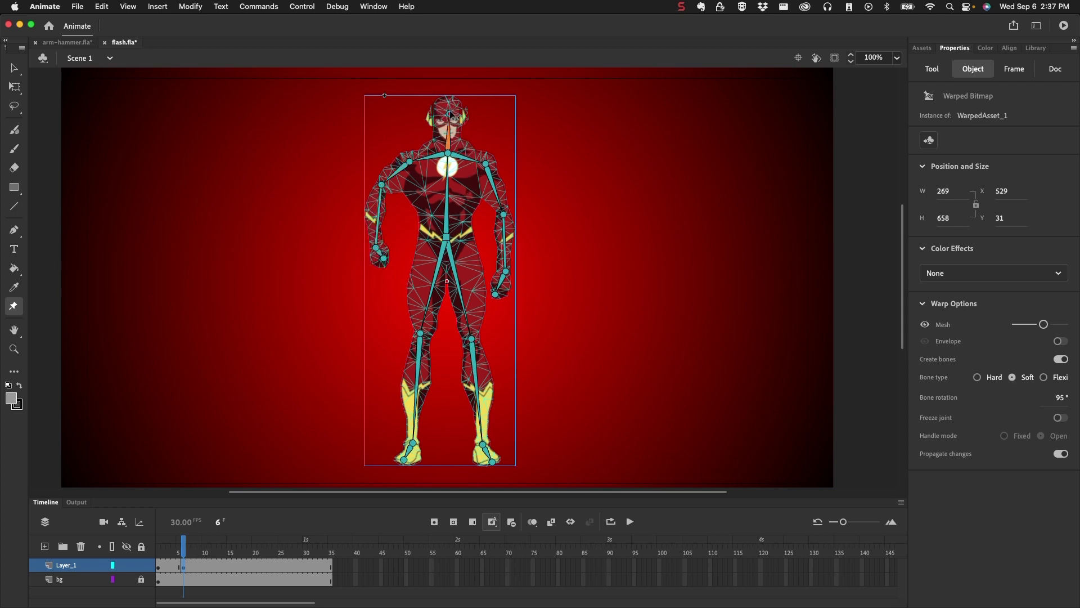